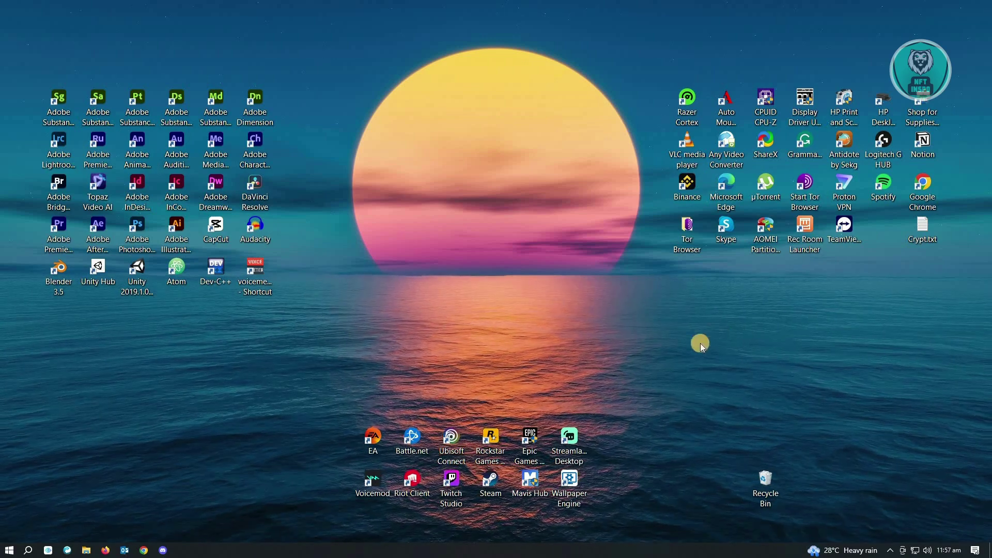
- Launch CapCut and create a new empty project, named 0714 (1)
{"action": "double_click", "coordinate": [216, 227]}
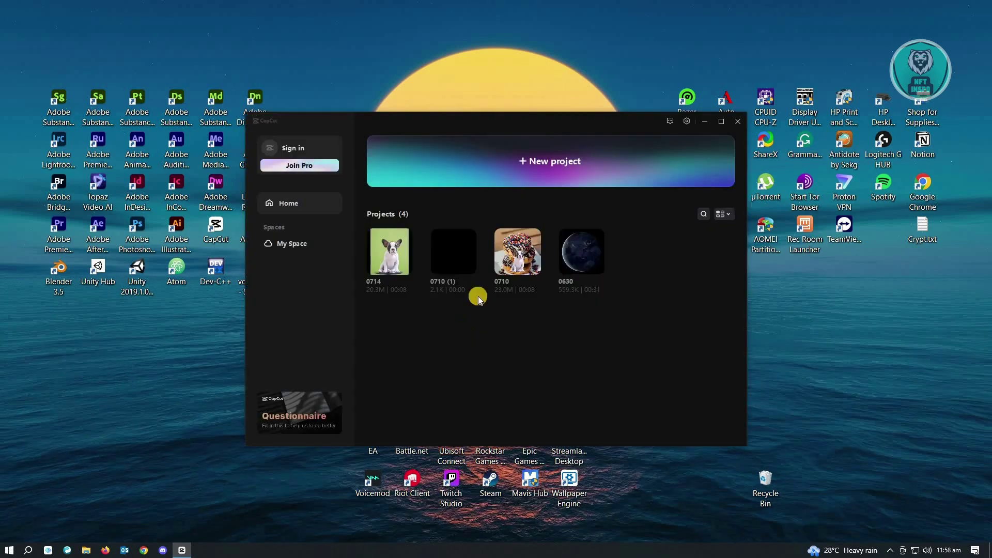
{"action": "left_click", "coordinate": [579, 163]}
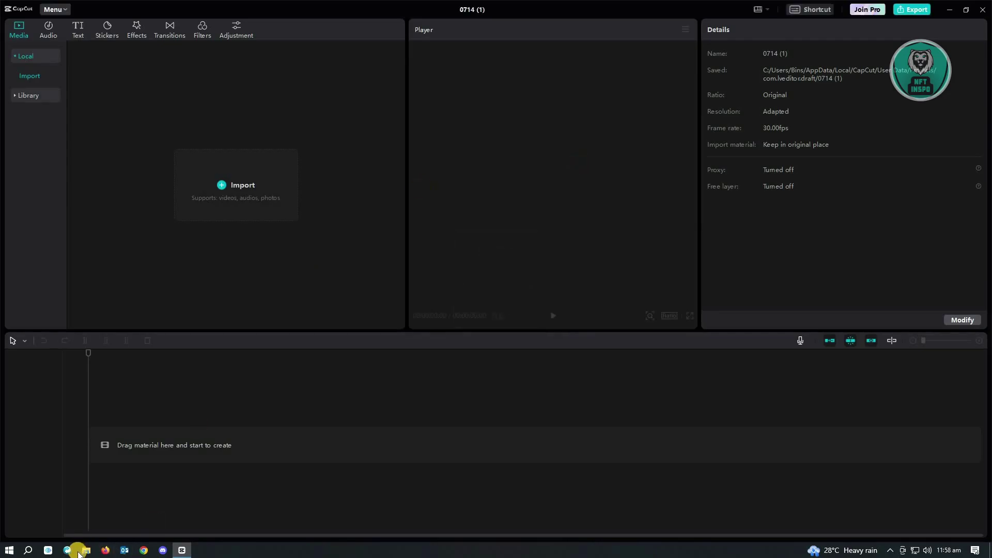
{"action": "left_click", "coordinate": [85, 551]}
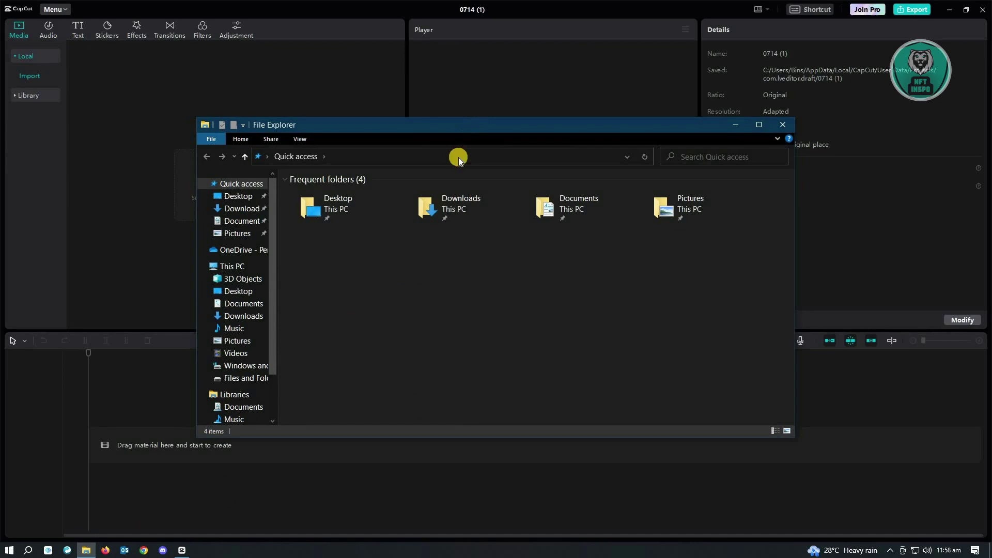
{"action": "left_click", "coordinate": [472, 202]}
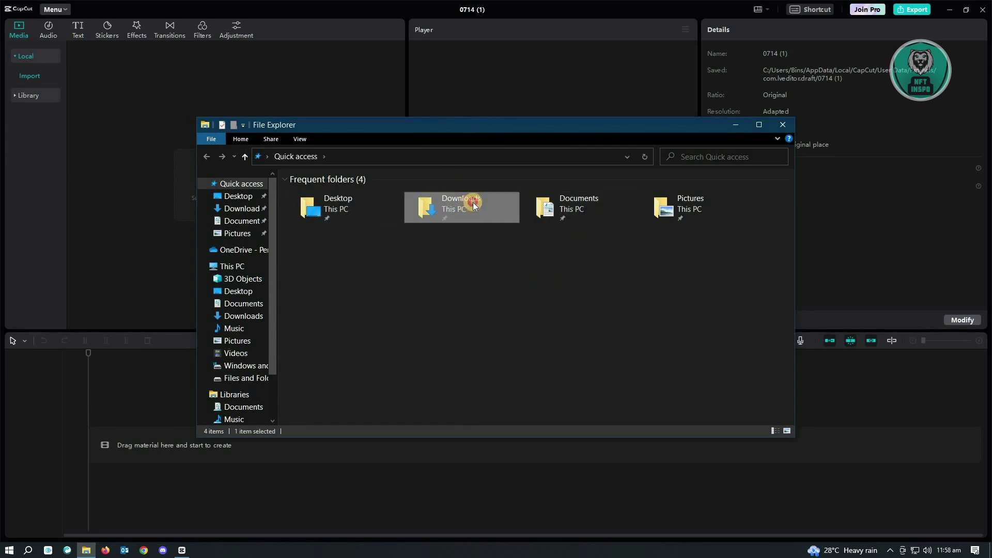
{"action": "double_click", "coordinate": [446, 204]}
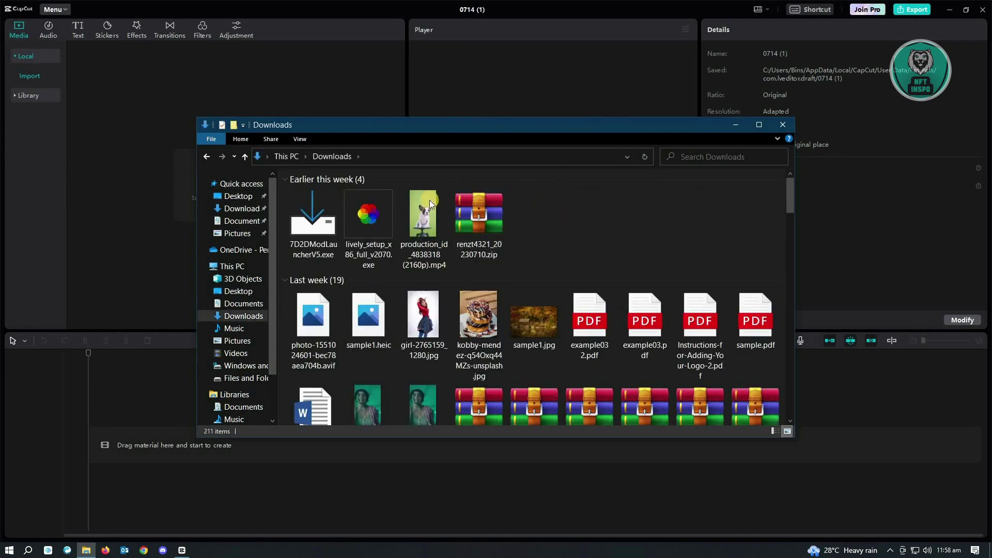
{"action": "left_click_drag", "start_coordinate": [665, 112], "coordinate": [868, 90]}
{"action": "left_click_drag", "start_coordinate": [629, 192], "coordinate": [275, 281]}
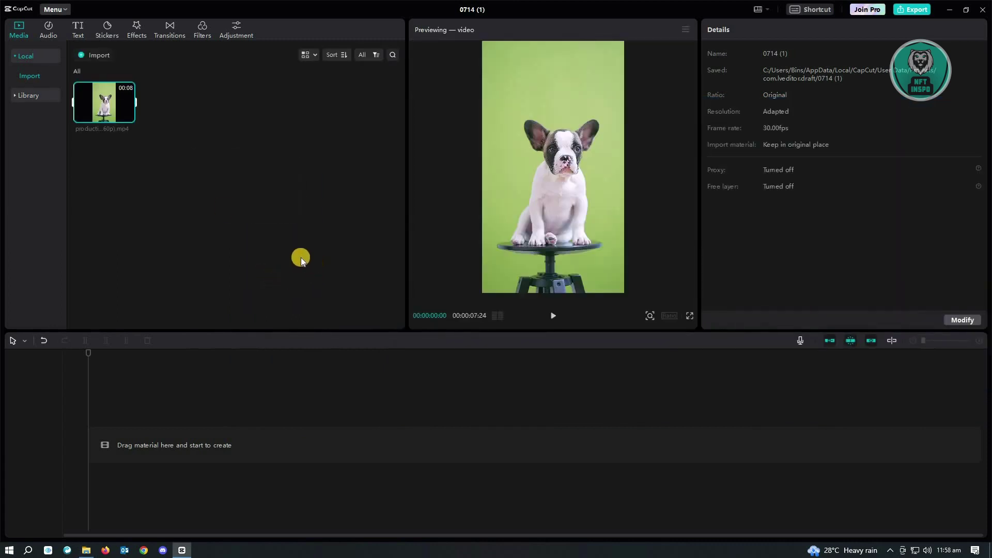
- Put the dog clip on the timeline, return the playhead to the start, and select the clip
{"action": "left_click_drag", "start_coordinate": [110, 111], "coordinate": [106, 442]}
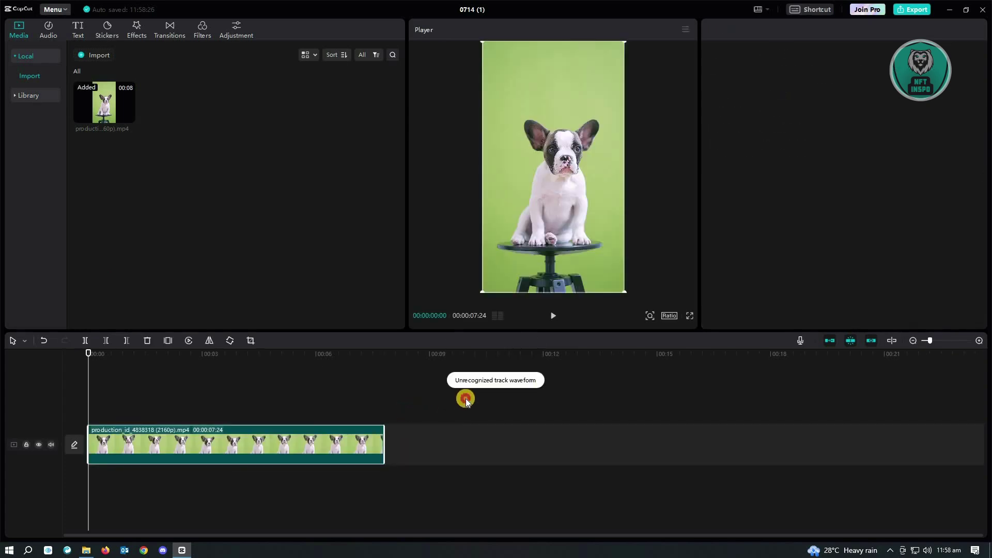
{"action": "left_click", "coordinate": [461, 407]}
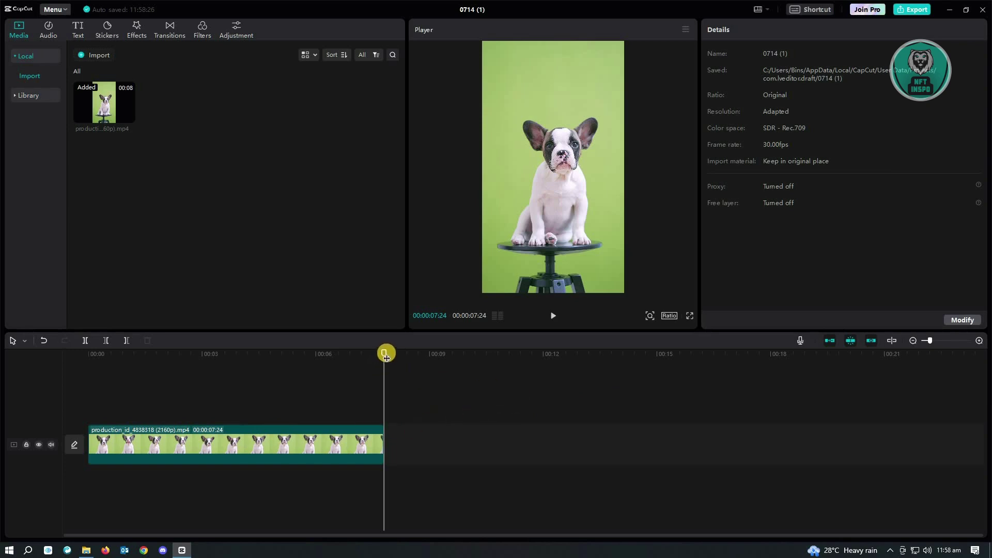
{"action": "left_click_drag", "start_coordinate": [385, 356], "coordinate": [11, 357]}
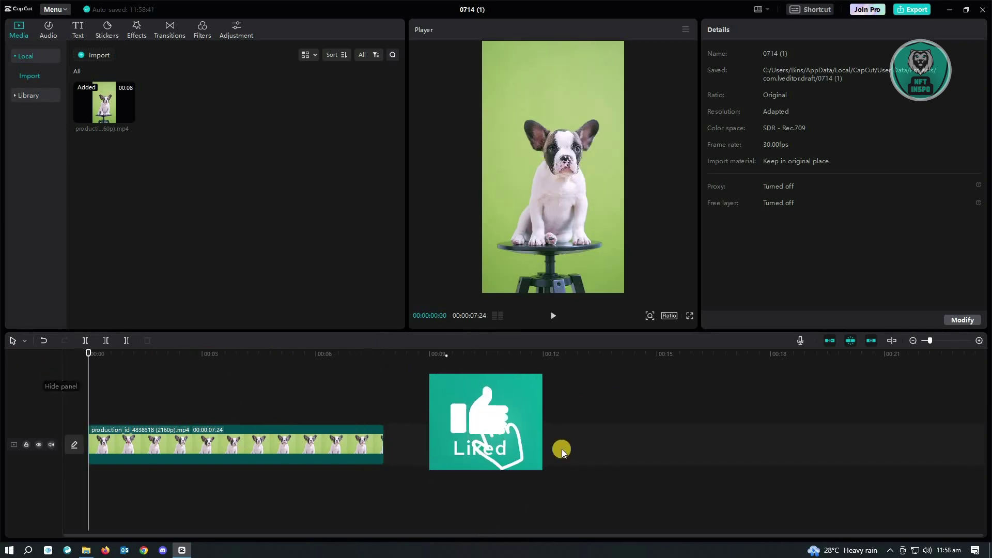
{"action": "left_click", "coordinate": [212, 446]}
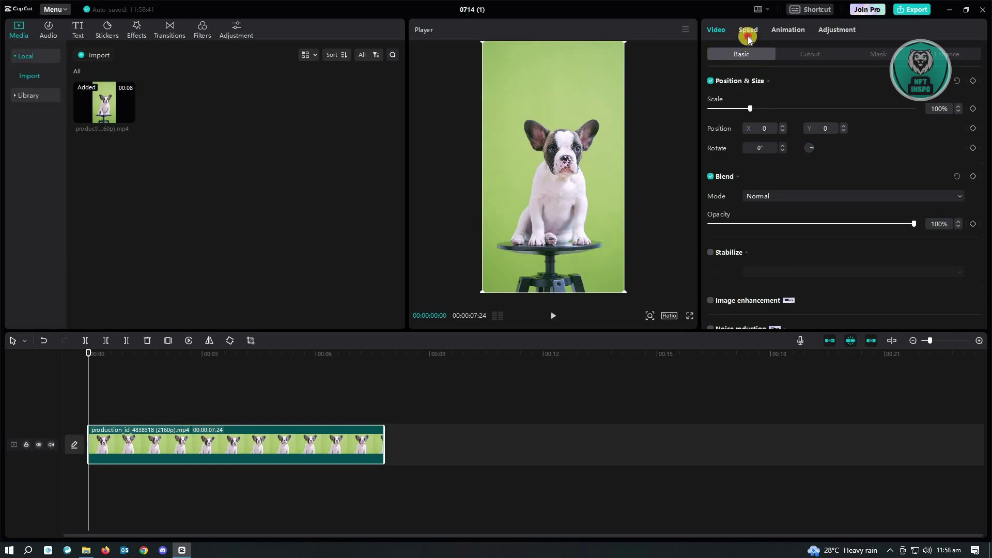
- Set the dog clip's speed to 5.0x, shortening it from 7.8 s to 1.6 s
{"action": "left_click", "coordinate": [748, 35]}
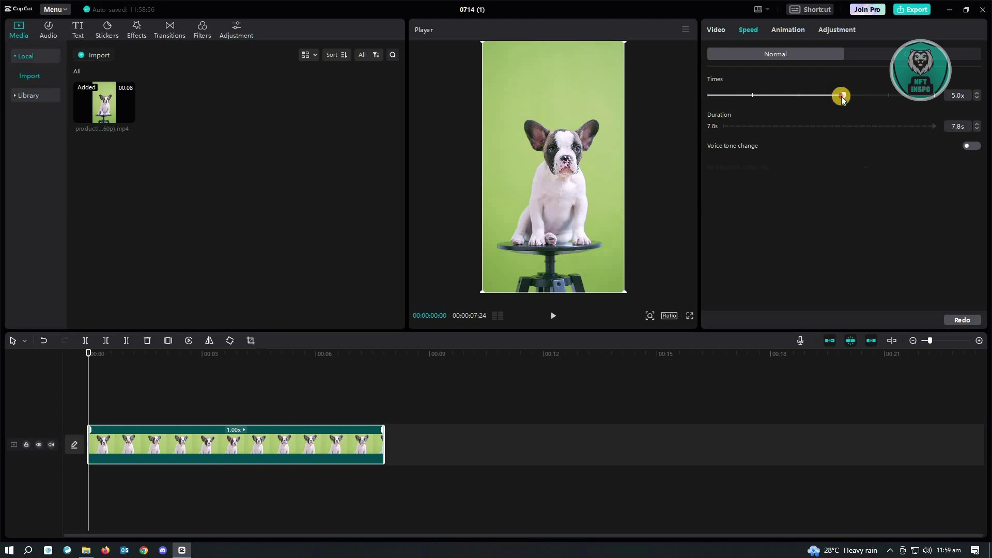
{"action": "left_click_drag", "start_coordinate": [841, 96], "coordinate": [843, 96]}
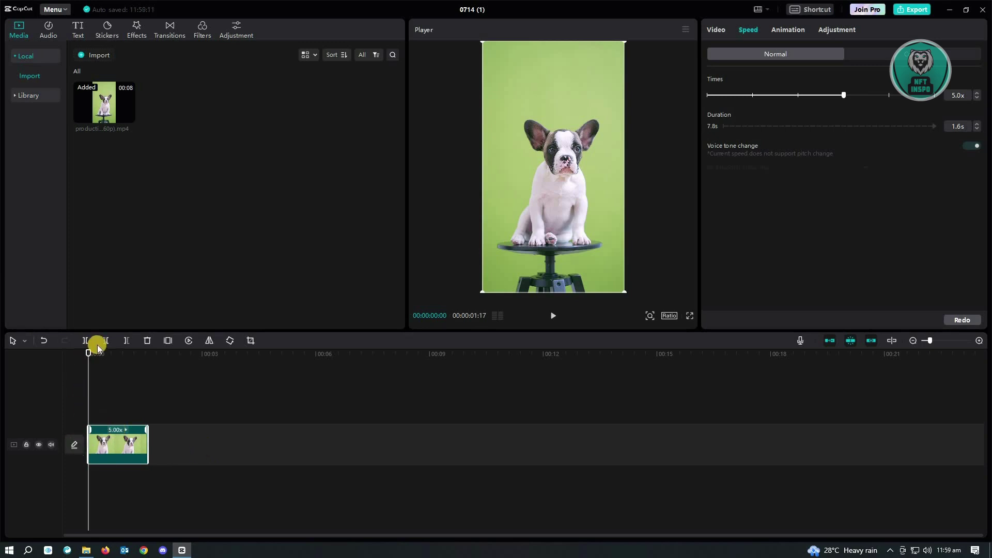
{"action": "left_click", "coordinate": [555, 316]}
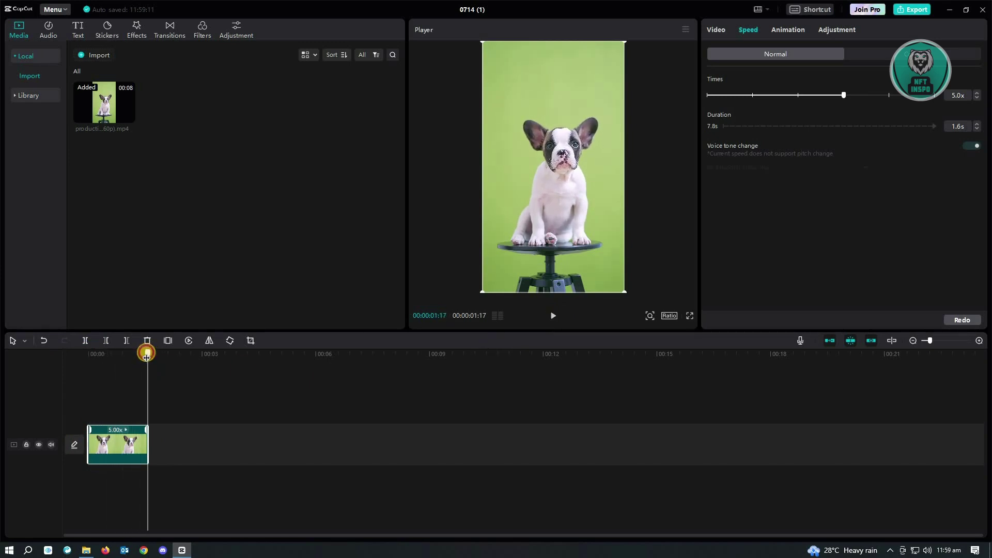
{"action": "left_click_drag", "start_coordinate": [146, 353], "coordinate": [88, 357]}
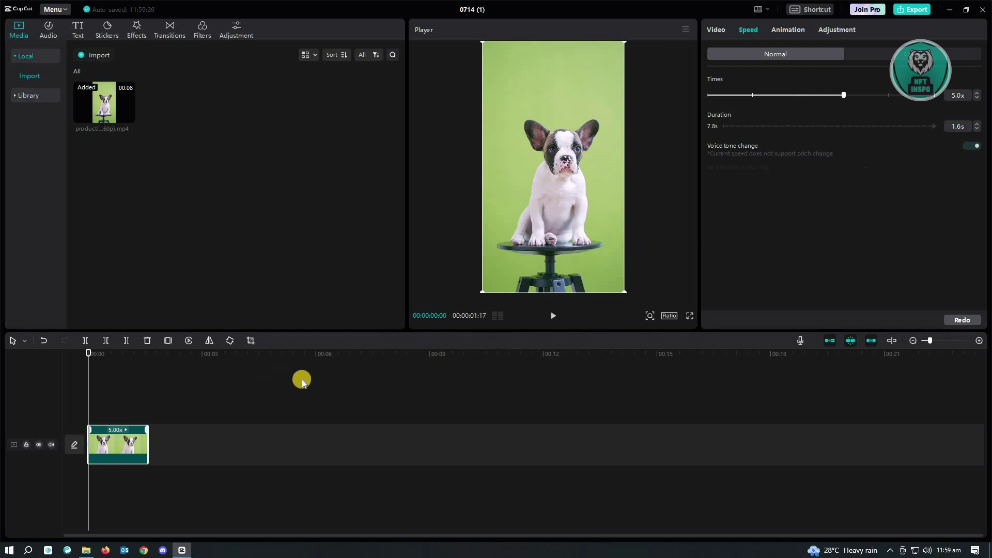
- Show the clip's Video tab with its basic scale, position and blend properties
{"action": "left_click", "coordinate": [717, 31]}
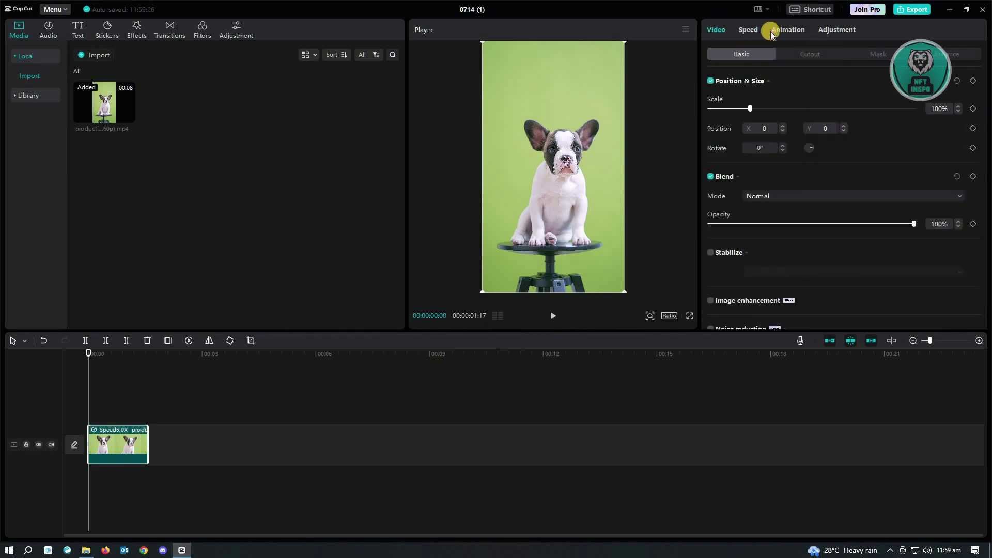